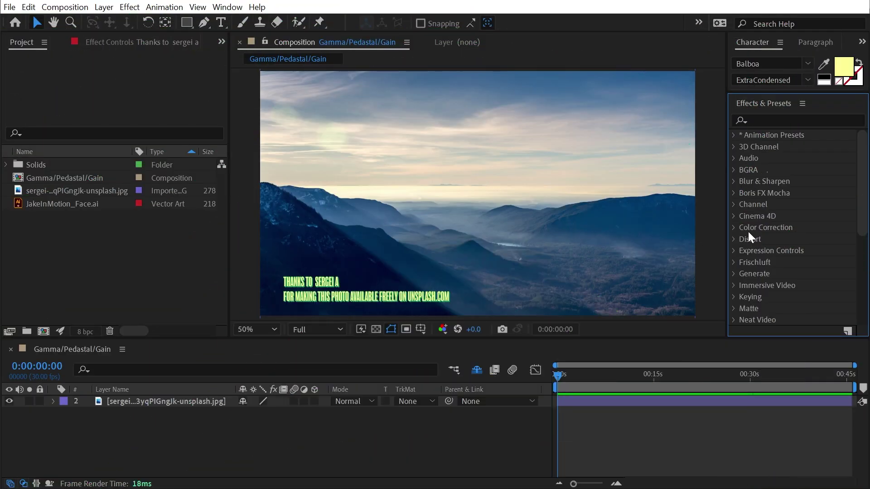
Step: Expand the Color Correction effects and select Gamma/Pedestal/Gain
click(734, 228)
scroll(757, 235, down, 5)
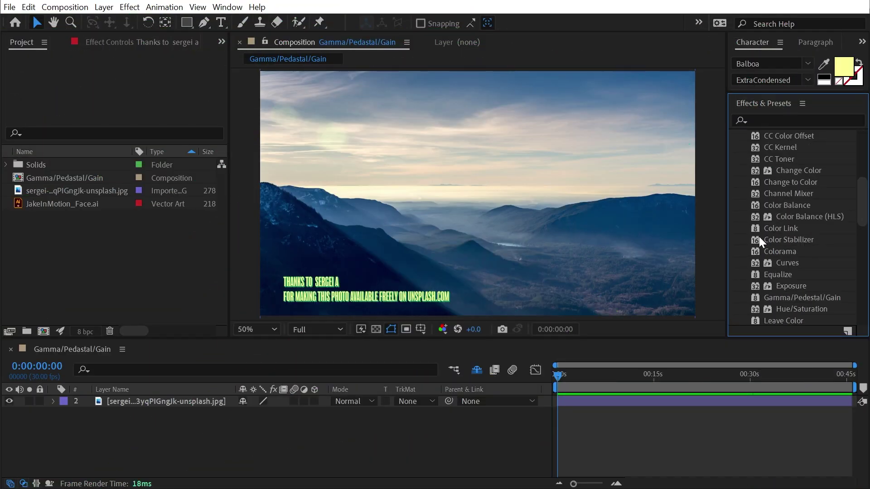
scroll(759, 236, down, 5)
scroll(757, 238, up, 2)
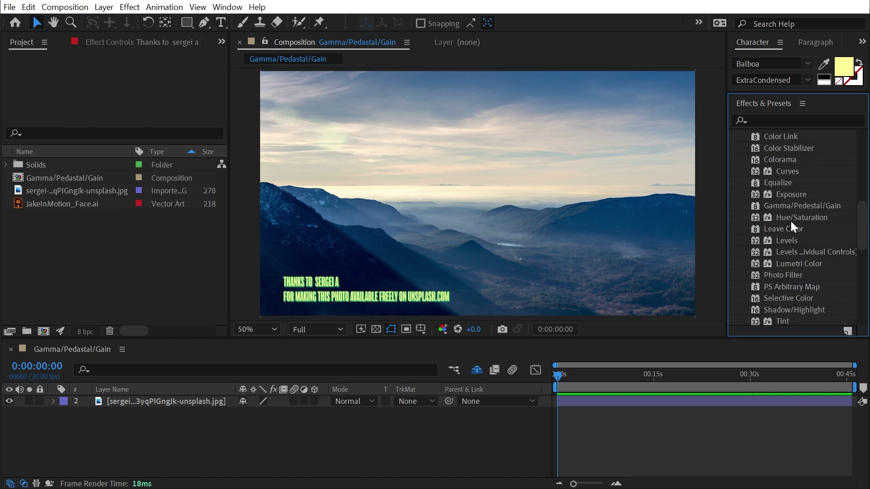
click(801, 205)
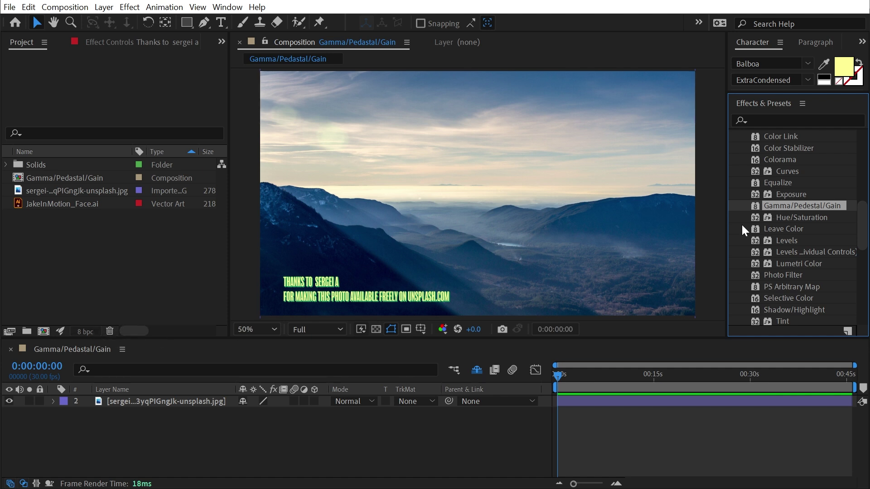
Step: Apply Gamma/Pedestal/Gain to the mountain photo and preview Black Stretch and Blue Gamma values
drag(788, 206, 463, 186)
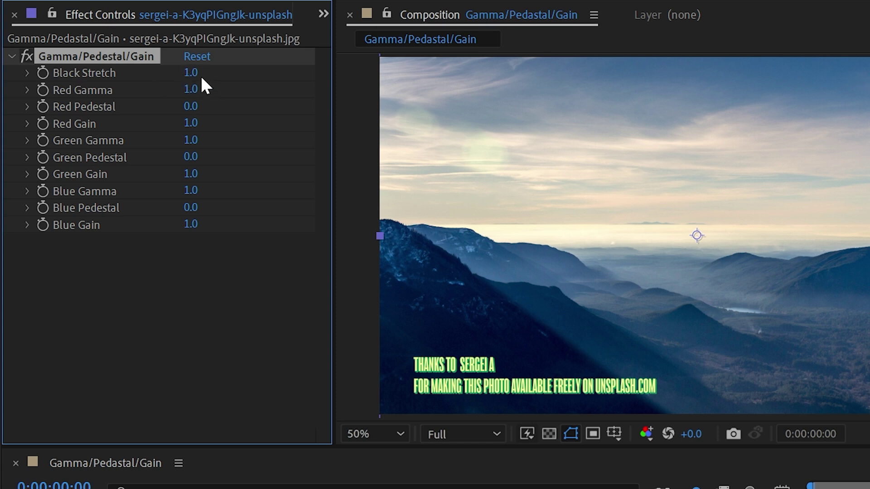
drag(190, 74, 111, 102)
drag(193, 192, 232, 210)
Step: Add a Curves effect to the photo and test raising and lowering the RGB curve
drag(865, 290, 386, 354)
drag(166, 260, 223, 202)
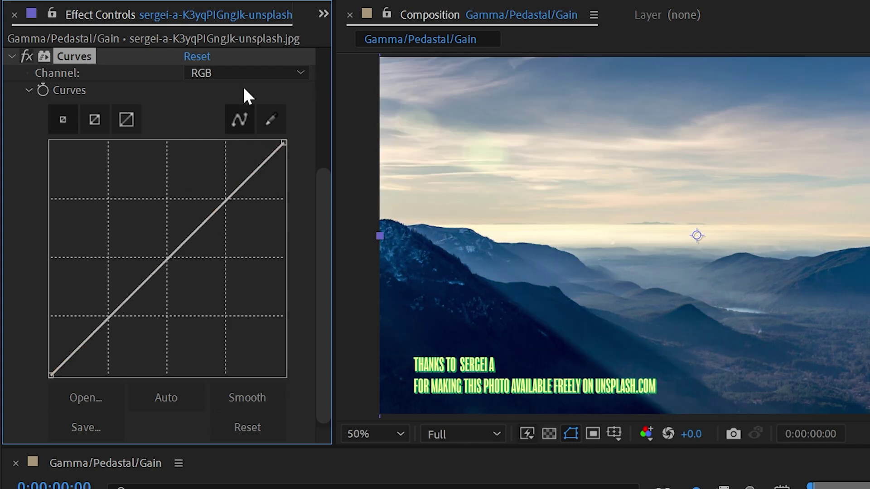
scroll(97, 158, up, 4)
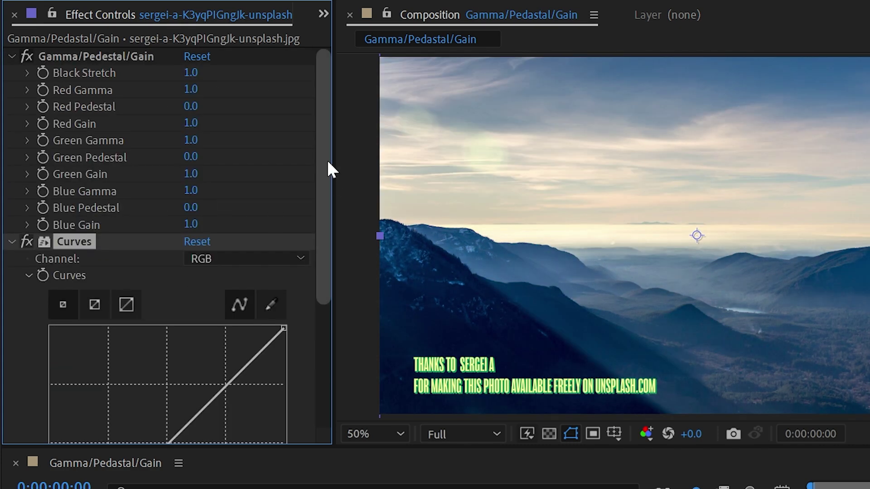
drag(328, 159, 343, 280)
Step: Switch the Curves channel to Blue and bow the curve upward to add blue
click(215, 69)
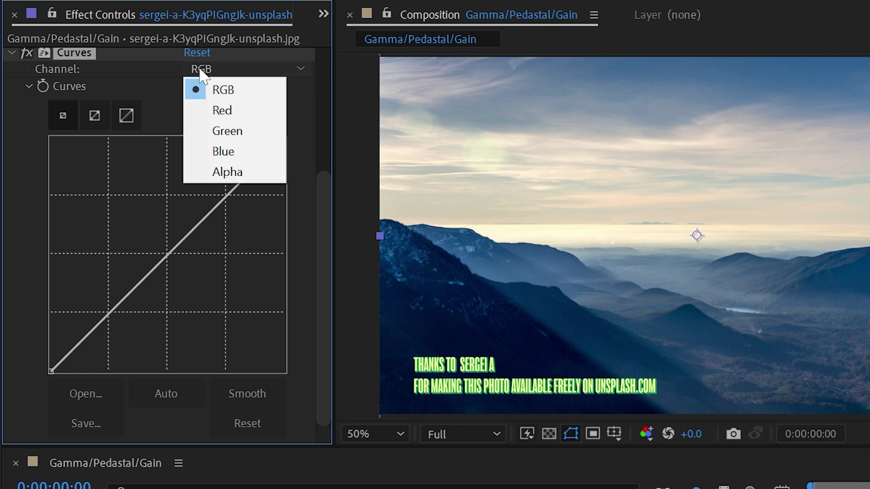
click(224, 153)
drag(170, 259, 146, 231)
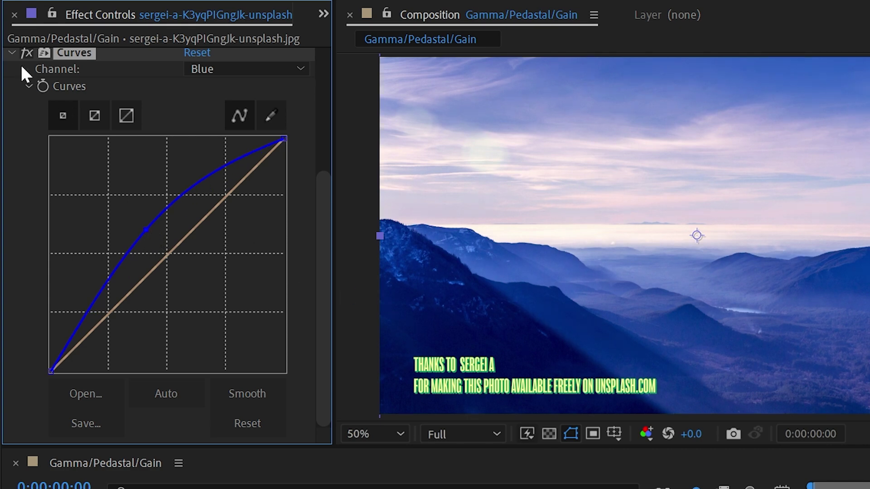
Step: Turn off and delete the Curves effect, undoing the Blue Gamma experiments back to 1.0
click(25, 51)
scroll(61, 141, up, 5)
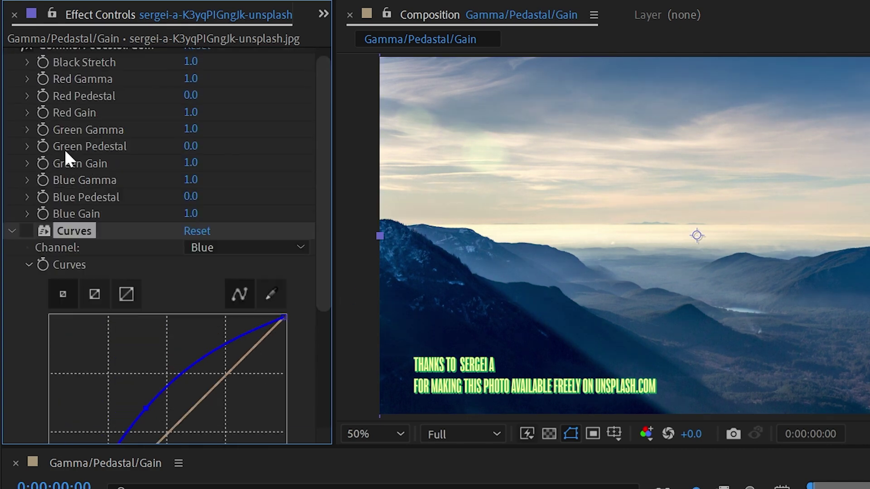
drag(190, 191, 287, 184)
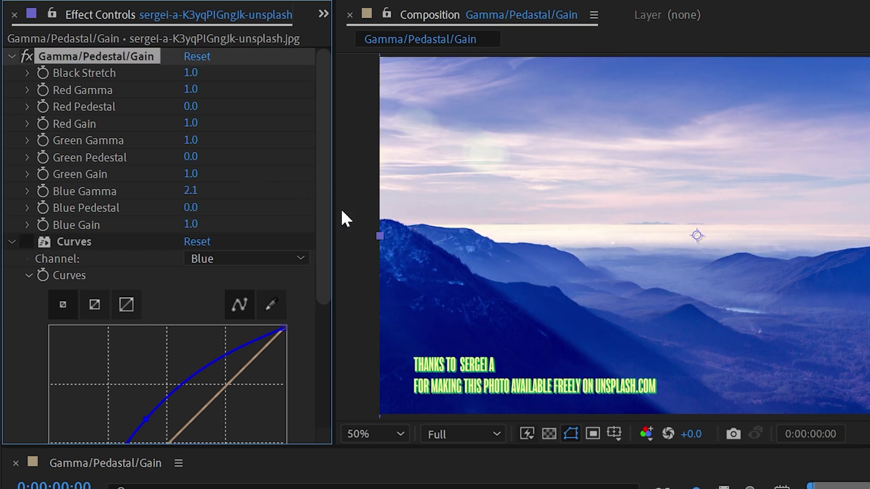
key(ctrl+z)
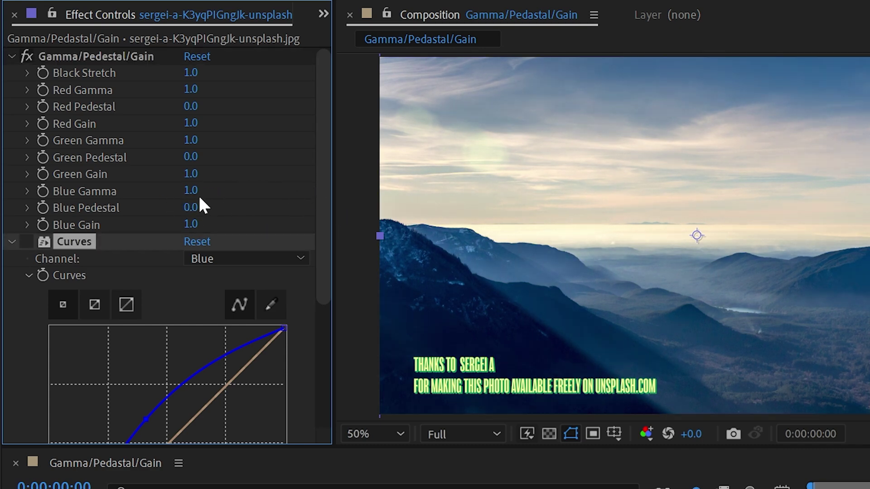
key(Delete)
drag(178, 192, 869, 172)
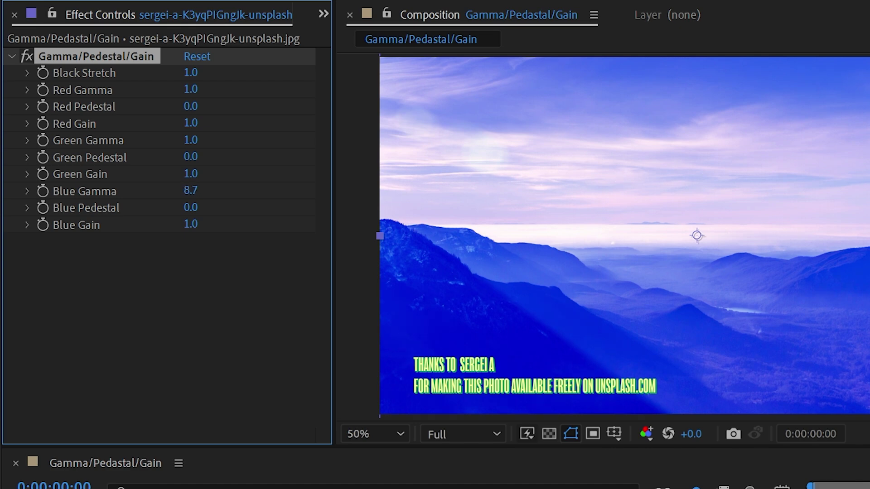
click(131, 269)
key(ctrl+z)
Step: Set Green, Red and Blue Gamma to 1.5 each
drag(189, 144, 210, 144)
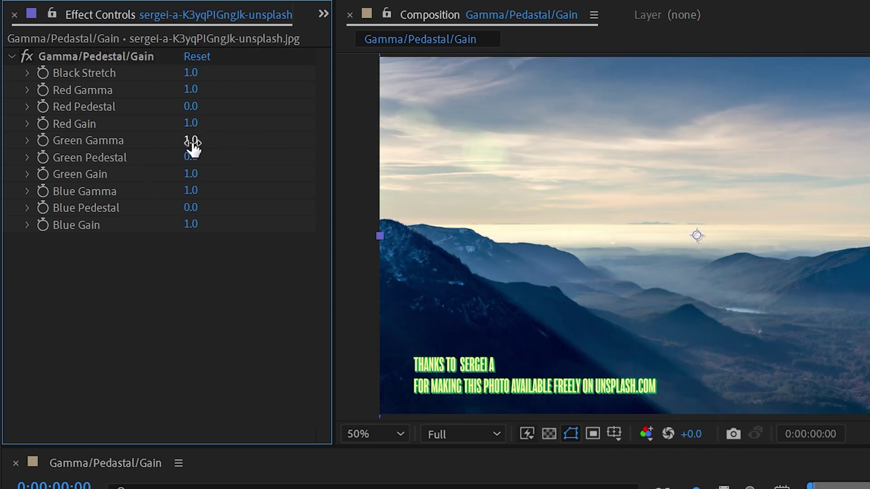
click(191, 141)
text(1.5)
key(Return)
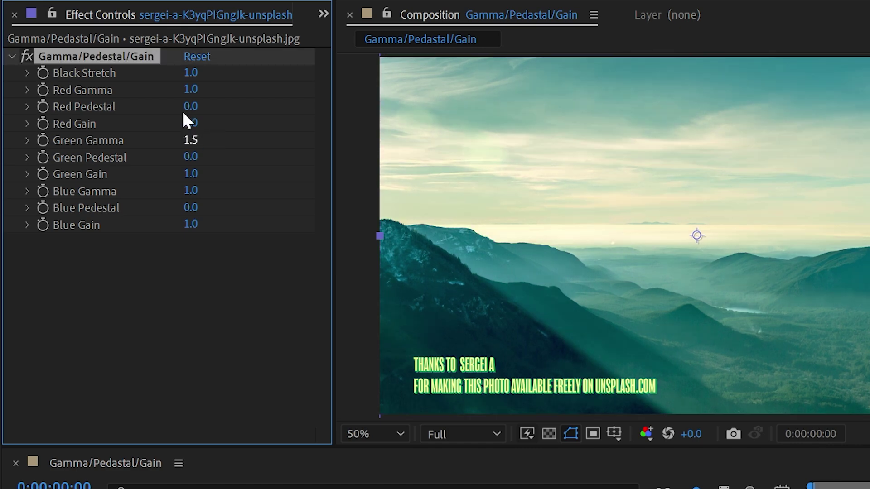
click(192, 89)
text(1.5)
key(Return)
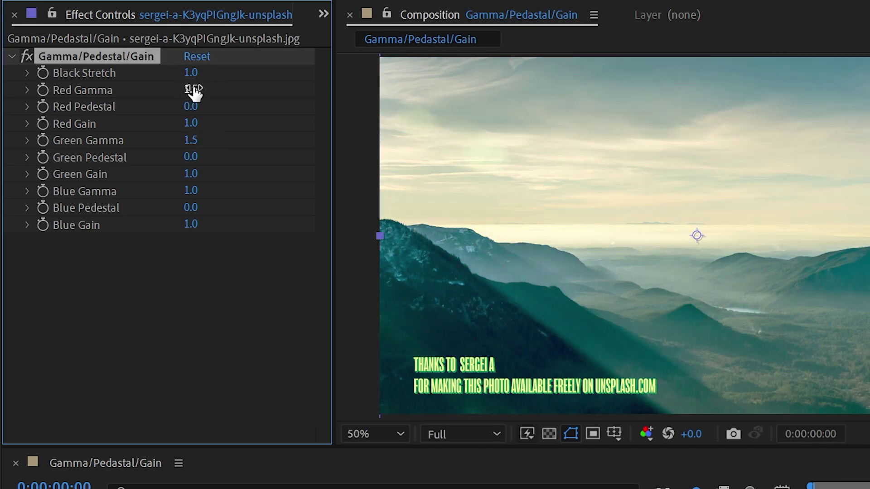
click(191, 191)
text(1.5)
key(Return)
click(26, 55)
click(26, 56)
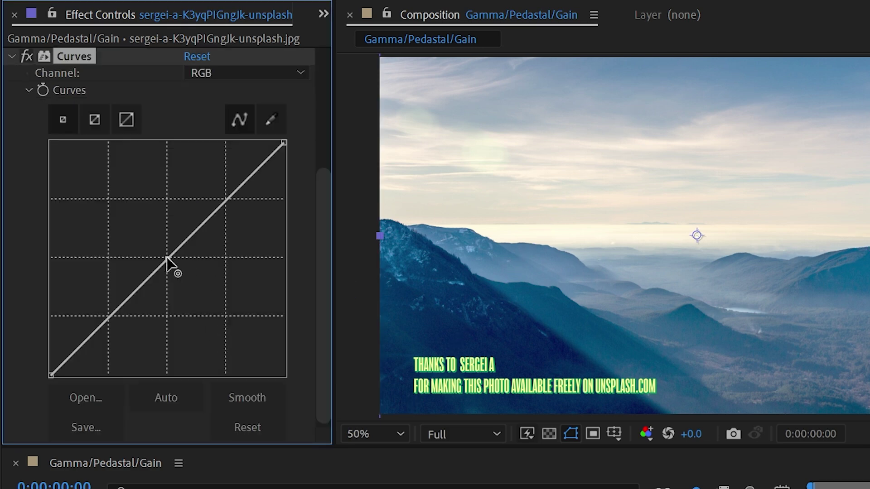
drag(167, 257, 151, 229)
scroll(129, 192, up, 5)
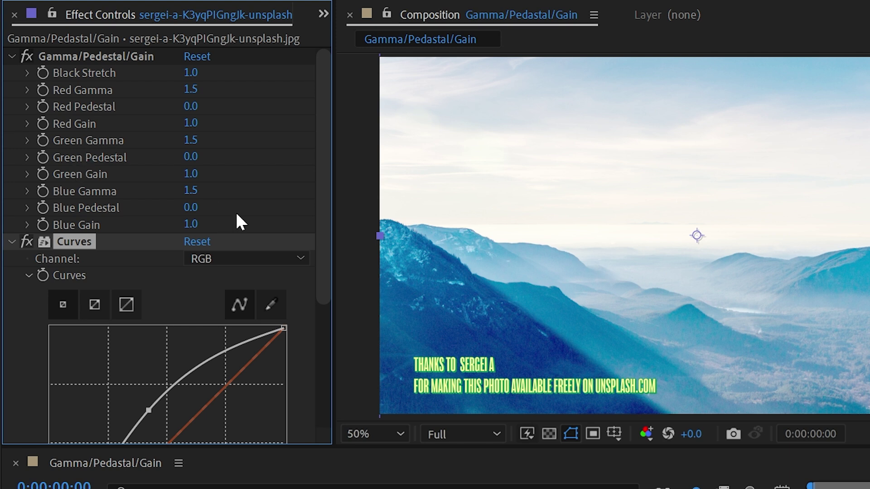
key(Delete)
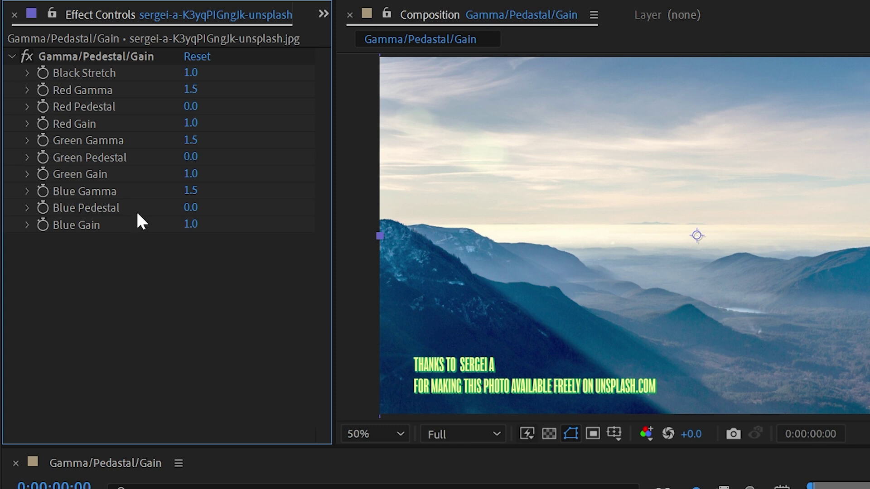
Step: Reset Gamma/Pedestal/Gain to defaults after testing Red and Green Pedestal values
click(197, 56)
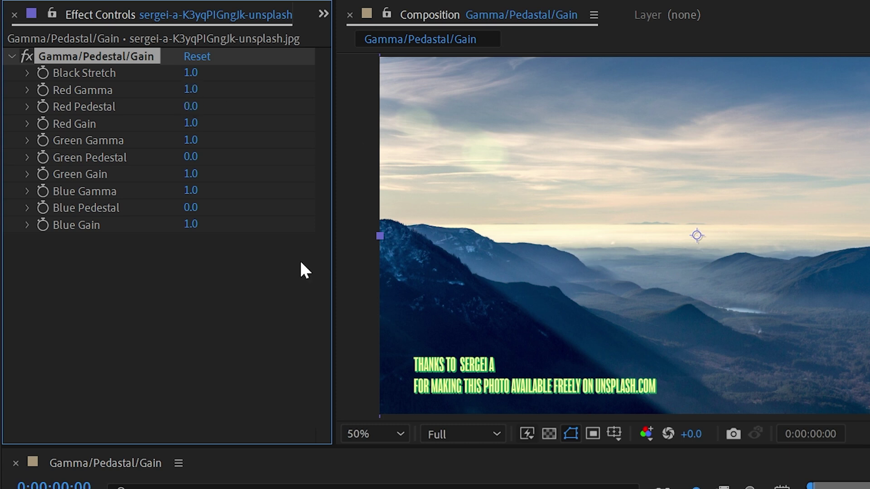
mouse_move(191, 106)
mouse_down()
mouse_move(224, 109)
mouse_move(173, 110)
mouse_move(207, 119)
mouse_move(177, 121)
mouse_move(213, 121)
mouse_move(175, 124)
mouse_move(217, 123)
mouse_move(161, 109)
mouse_move(245, 102)
mouse_move(136, 118)
mouse_move(233, 114)
mouse_move(186, 122)
mouse_up()
key(ctrl+z)
click(196, 58)
mouse_move(186, 158)
mouse_down()
mouse_move(219, 153)
mouse_move(164, 153)
mouse_move(199, 156)
mouse_up()
Step: Lower Blue Pedestal to -0.2 and Green Pedestal to -0.1
drag(189, 208, 159, 206)
drag(194, 210, 198, 224)
drag(195, 163, 179, 162)
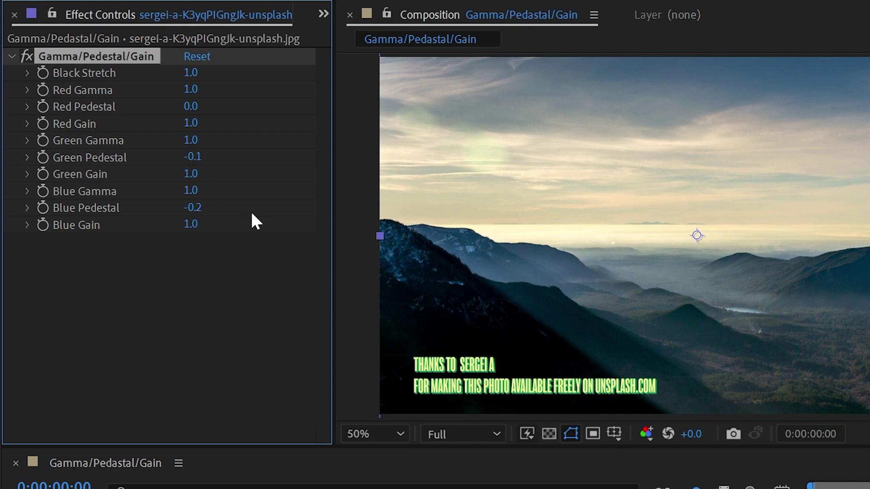
Step: Compare the photo with the effect off and on, then return Green Pedestal to 0.0
click(26, 53)
click(25, 53)
key(ctrl+z)
key(ctrl+z)
key(ctrl+z)
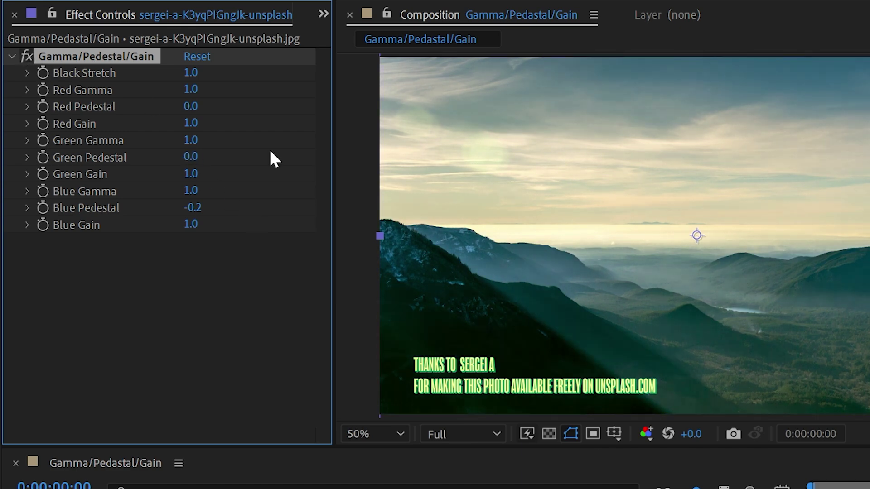